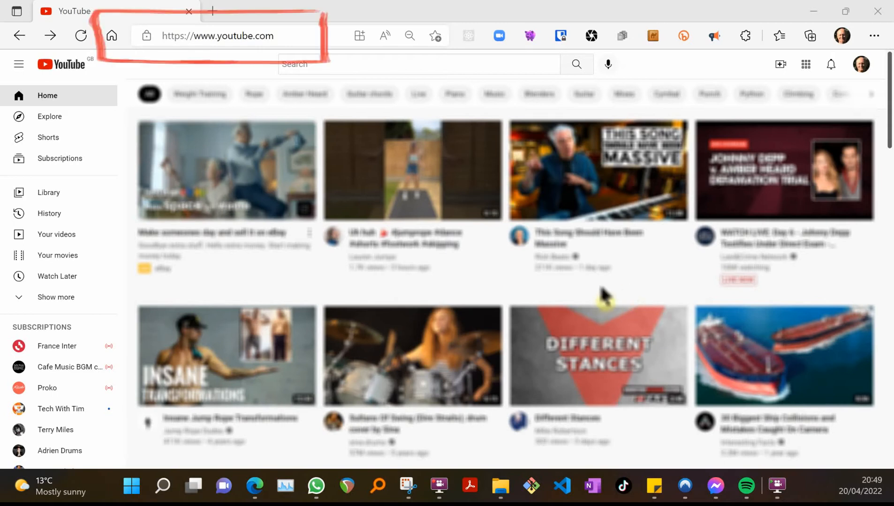
Step: Open YouTube Studio from the account menu and go to the channel content list
{"action": "left_click", "coordinate": [861, 64]}
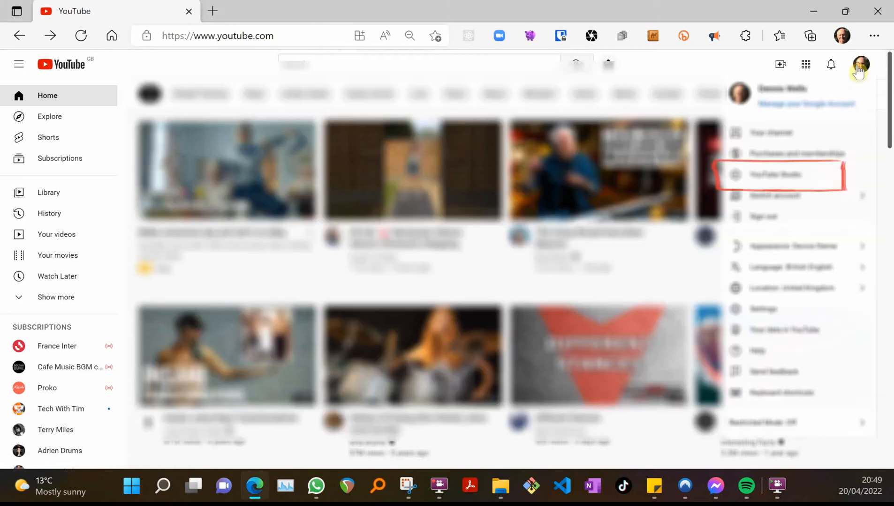
{"action": "left_click", "coordinate": [779, 176]}
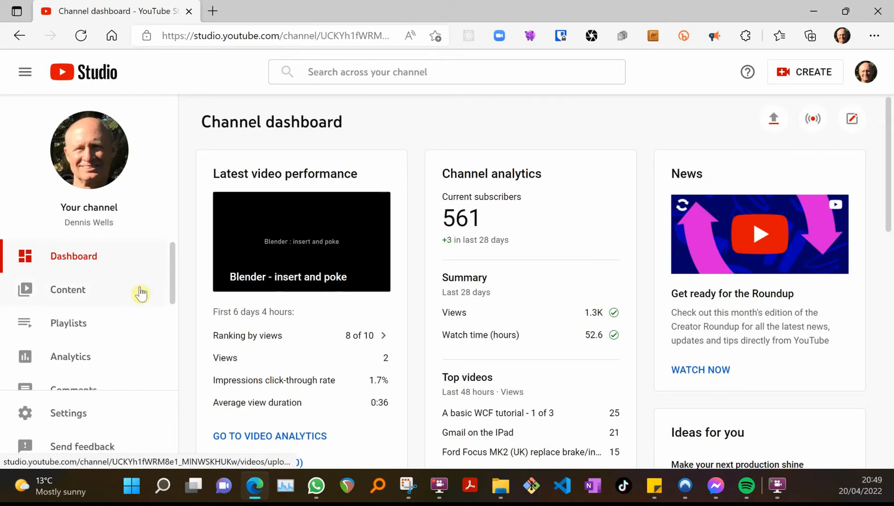
{"action": "left_click", "coordinate": [84, 295]}
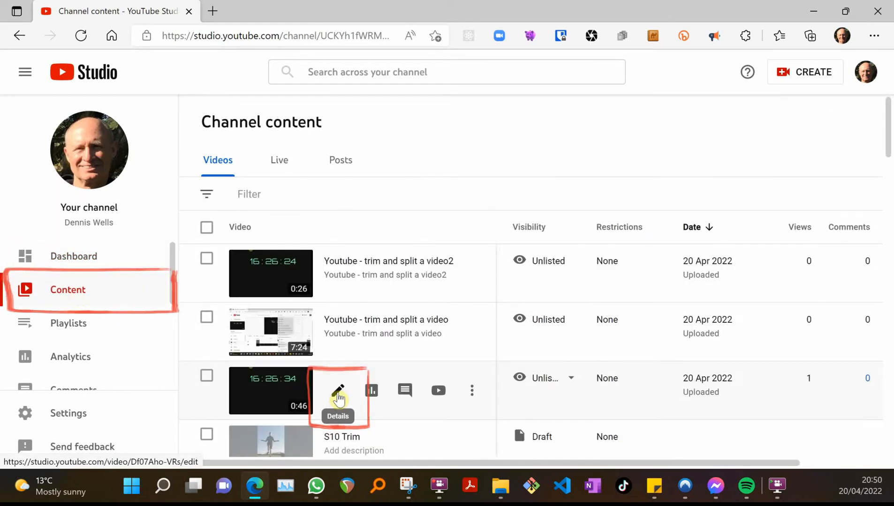
Step: Open the details of the 0:46 video "Youtube - trim and split a video" and start the Trim tool in its editor
{"action": "left_click", "coordinate": [337, 394]}
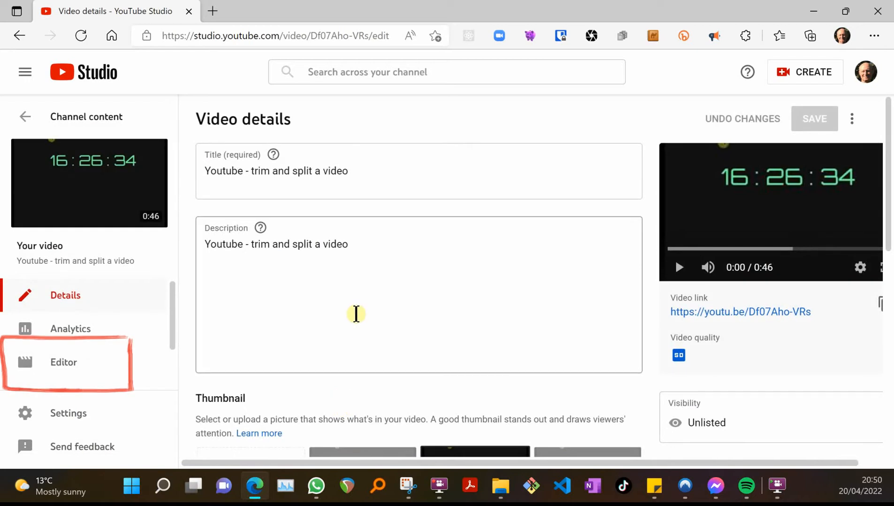
{"action": "left_click", "coordinate": [69, 363]}
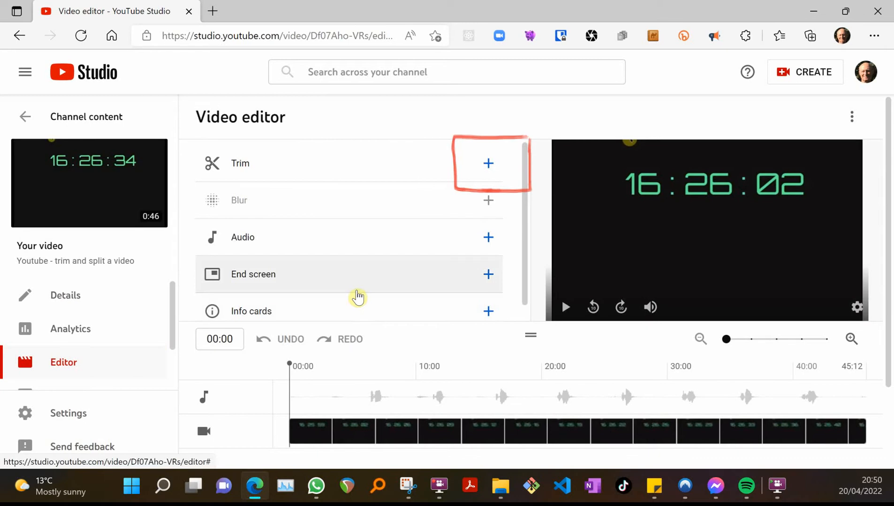
{"action": "left_click", "coordinate": [240, 164]}
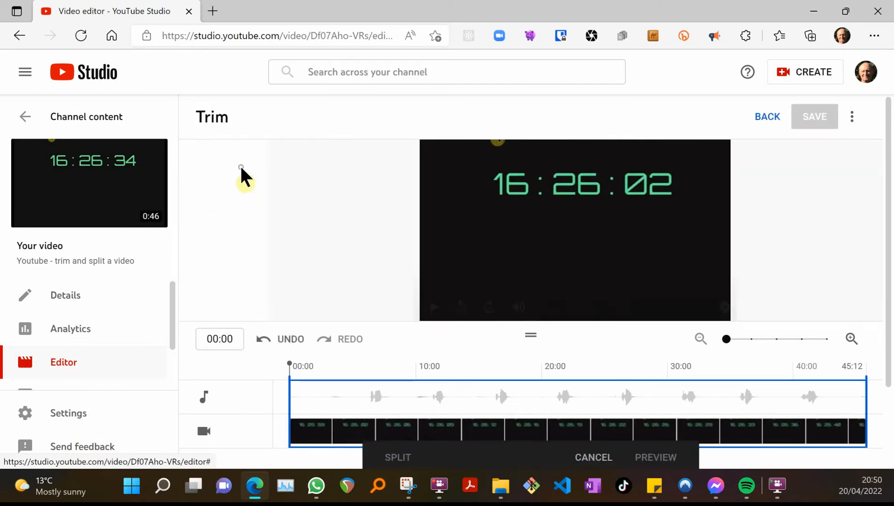
{"action": "scroll", "coordinate": [450, 239], "scroll_direction": "down", "scroll_amount": 1}
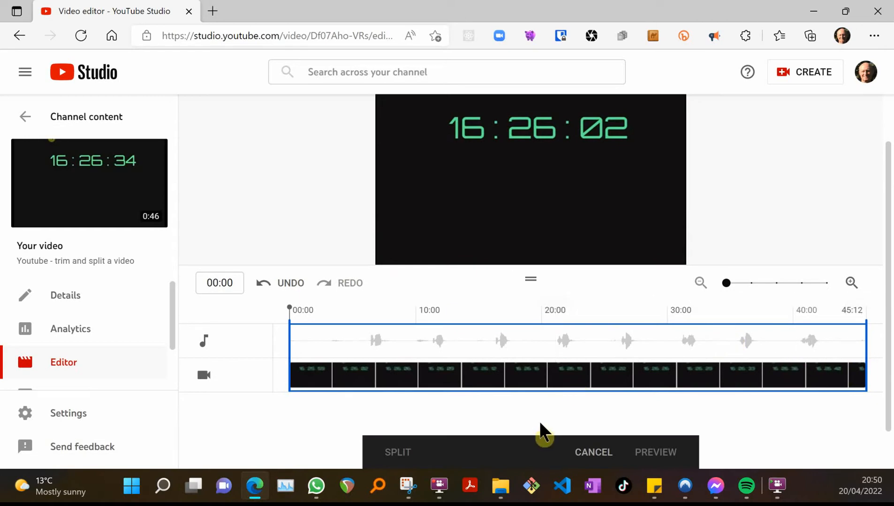
{"action": "scroll", "coordinate": [543, 428], "scroll_direction": "up", "scroll_amount": 1}
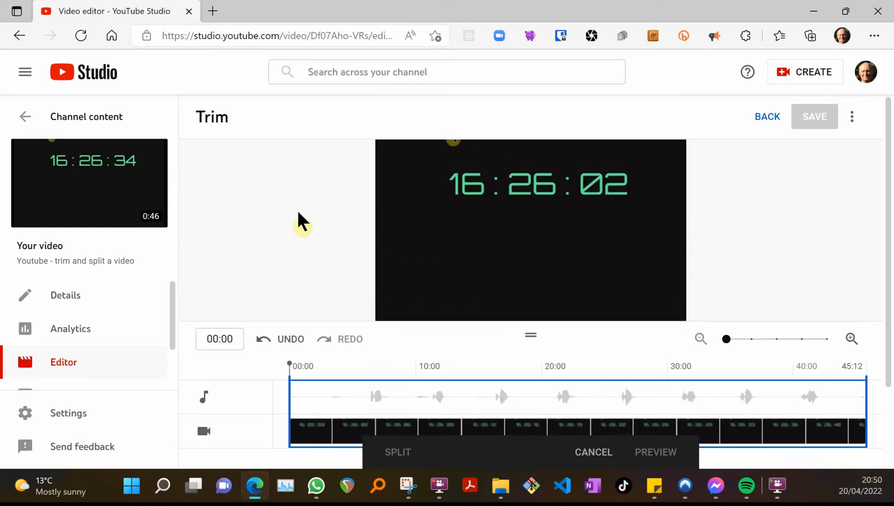
{"action": "scroll", "coordinate": [298, 219], "scroll_direction": "down", "scroll_amount": 2}
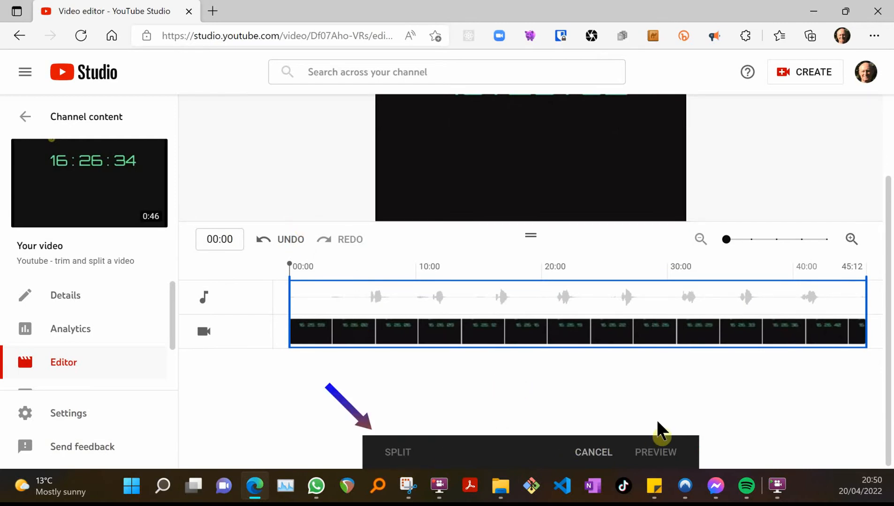
{"action": "scroll", "coordinate": [712, 425], "scroll_direction": "up", "scroll_amount": 2}
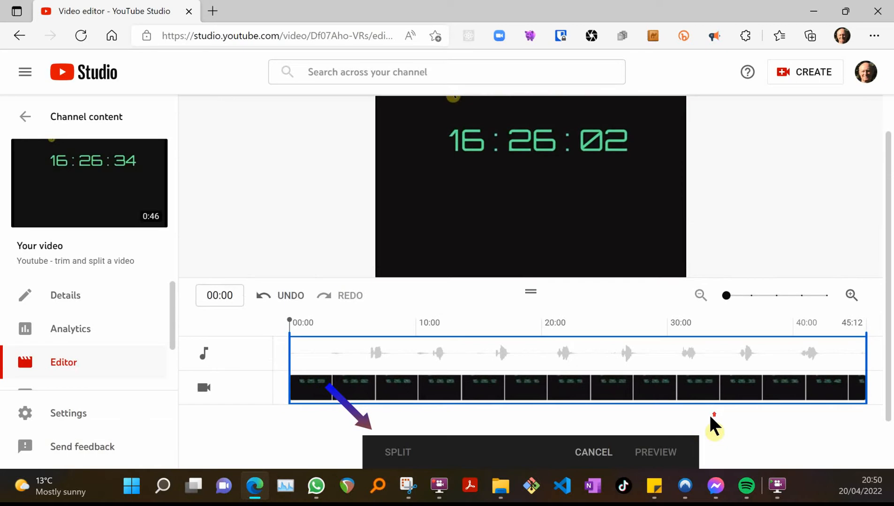
{"action": "scroll", "coordinate": [712, 425], "scroll_direction": "down", "scroll_amount": 1}
{"action": "scroll", "coordinate": [712, 425], "scroll_direction": "up", "scroll_amount": 1}
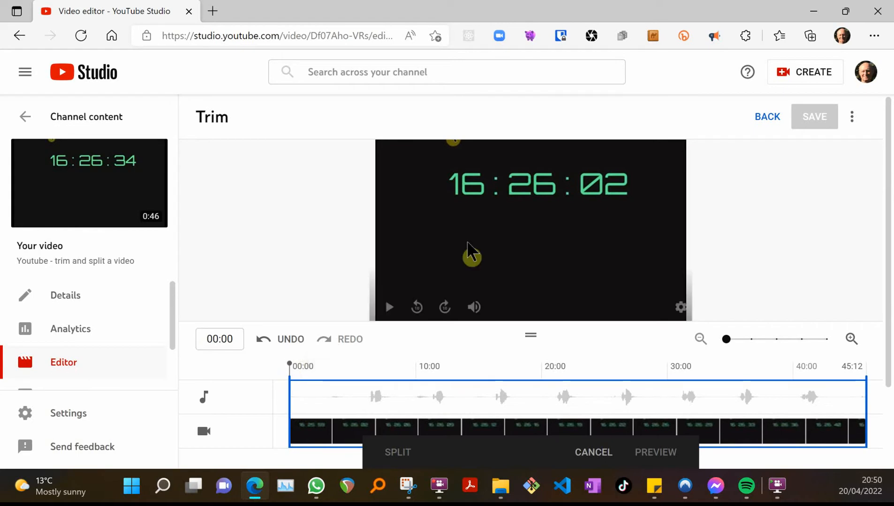
Step: Trim the video so it keeps only the part from about 03:09 to about 41:08
{"action": "left_click", "coordinate": [288, 364]}
{"action": "left_click_drag", "start_coordinate": [288, 364], "coordinate": [330, 363]}
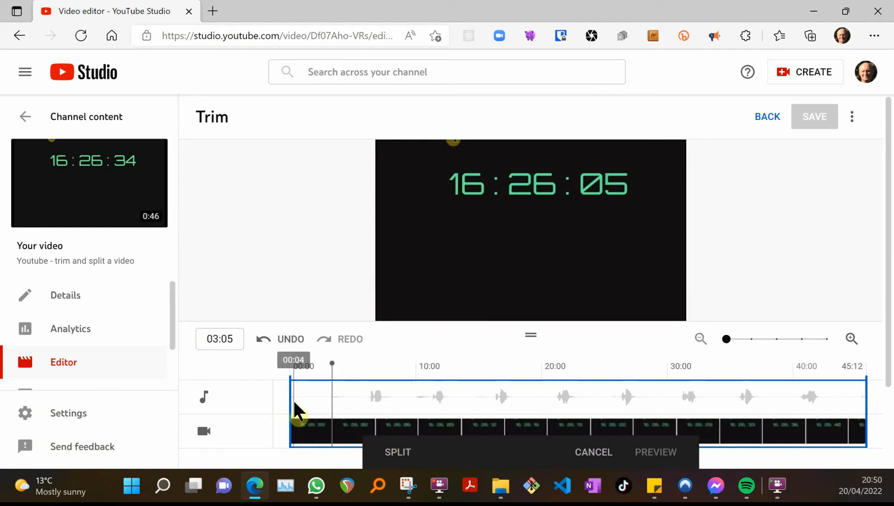
{"action": "left_click_drag", "start_coordinate": [291, 403], "coordinate": [333, 404]}
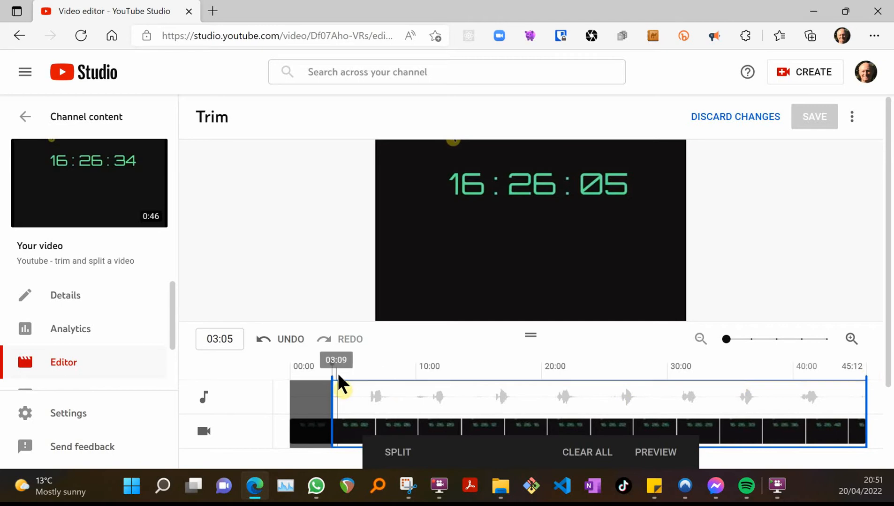
{"action": "left_click_drag", "start_coordinate": [333, 363], "coordinate": [814, 367]}
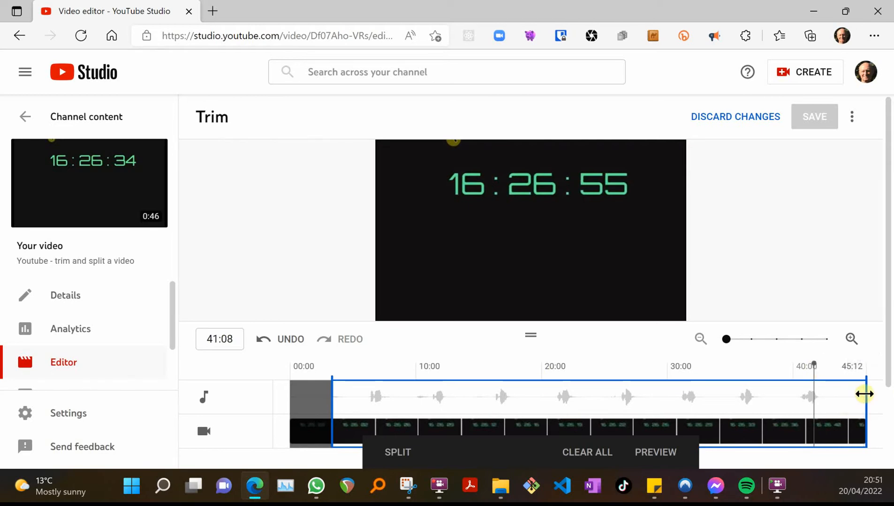
{"action": "left_click_drag", "start_coordinate": [864, 394], "coordinate": [813, 393]}
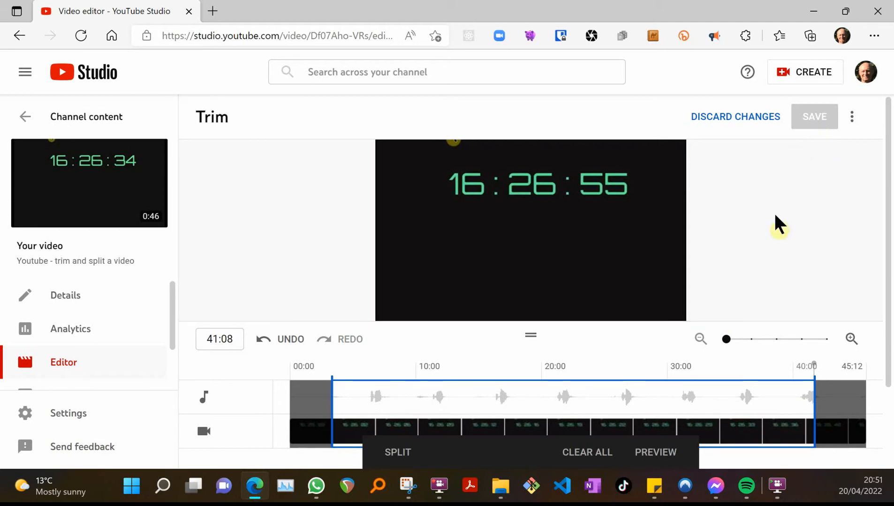
Step: Preview the trimmed video, playing and pausing it at the start and near the end
{"action": "left_click", "coordinate": [661, 455]}
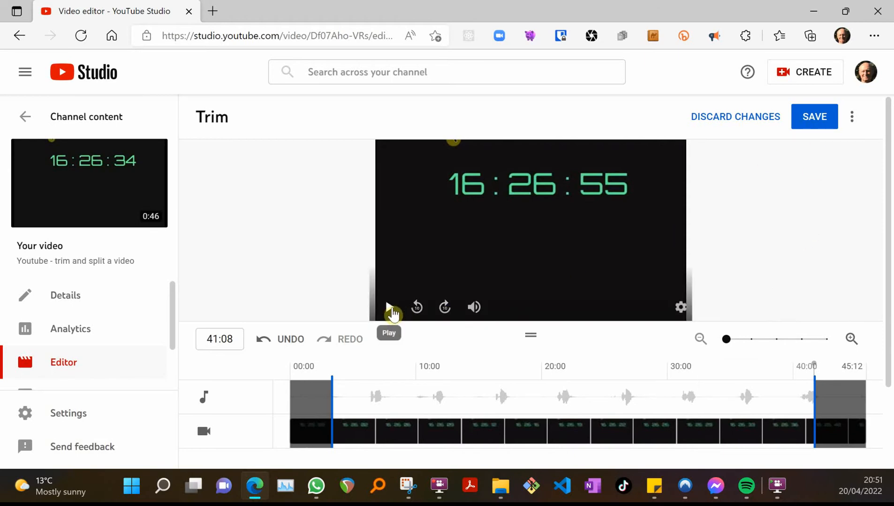
{"action": "left_click", "coordinate": [418, 308]}
{"action": "triple_click", "coordinate": [418, 309]}
{"action": "left_click", "coordinate": [418, 308]}
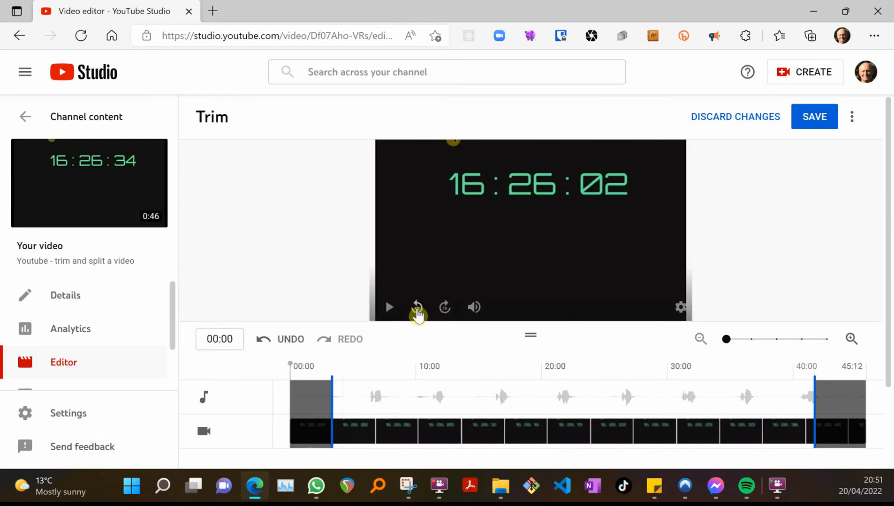
{"action": "left_click", "coordinate": [389, 314]}
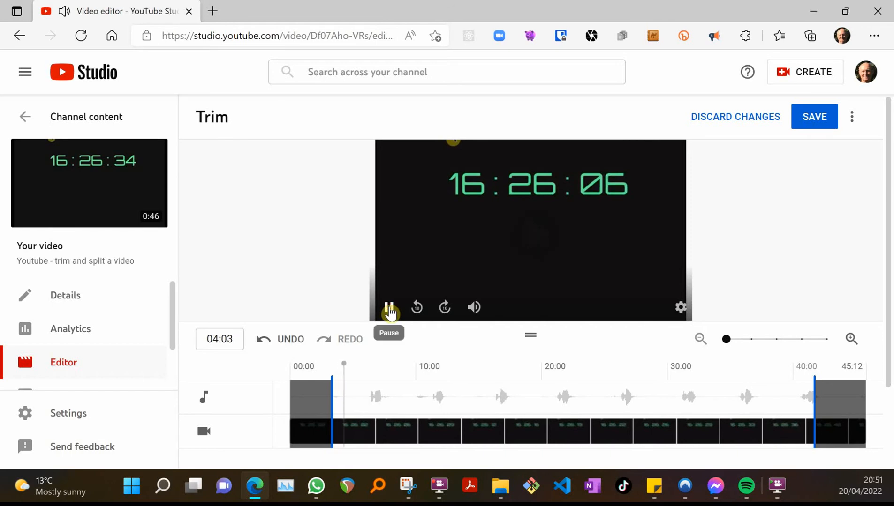
{"action": "left_click", "coordinate": [390, 313]}
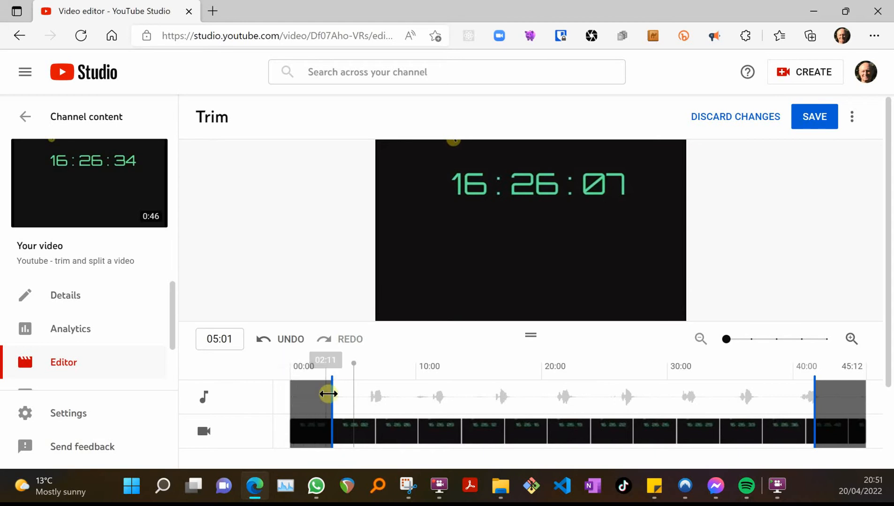
{"action": "left_click", "coordinate": [389, 313]}
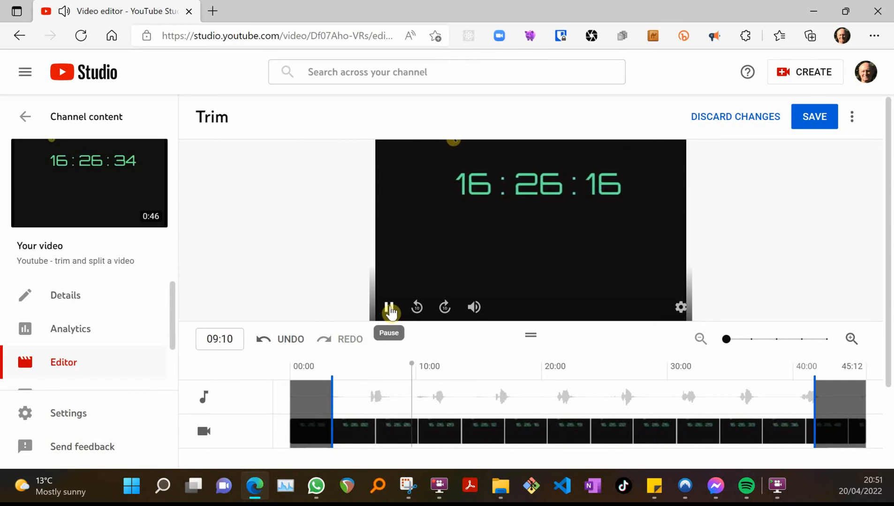
{"action": "left_click", "coordinate": [389, 311]}
{"action": "left_click_drag", "start_coordinate": [420, 365], "coordinate": [790, 368]}
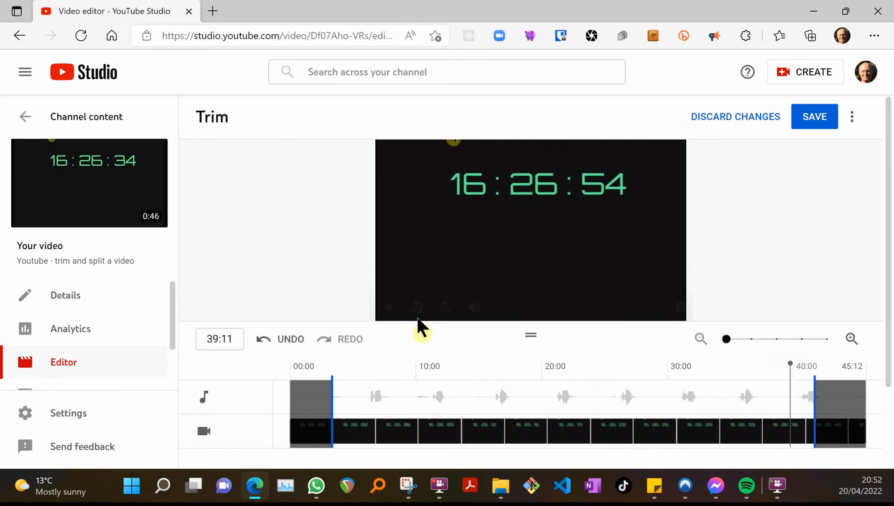
{"action": "left_click", "coordinate": [393, 309]}
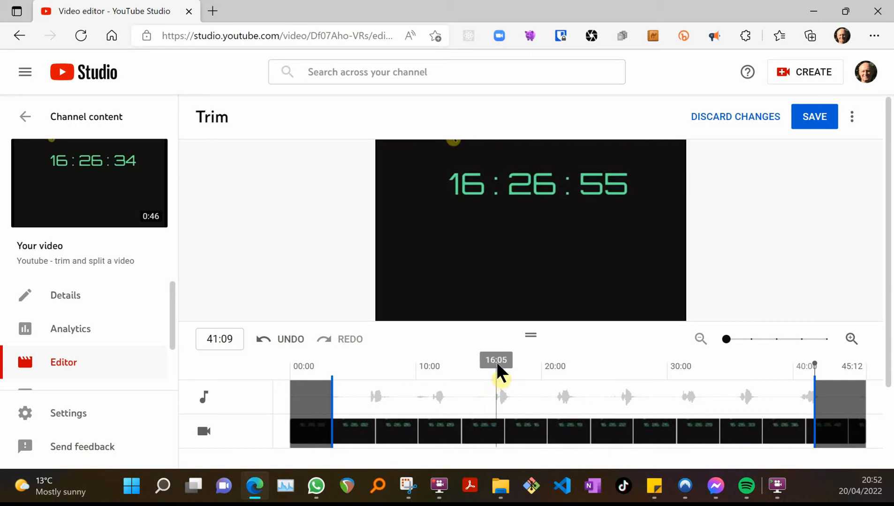
Step: Return to trim editing, split the clip at about 12:10 and cut out the short section after the split
{"action": "left_click", "coordinate": [331, 393]}
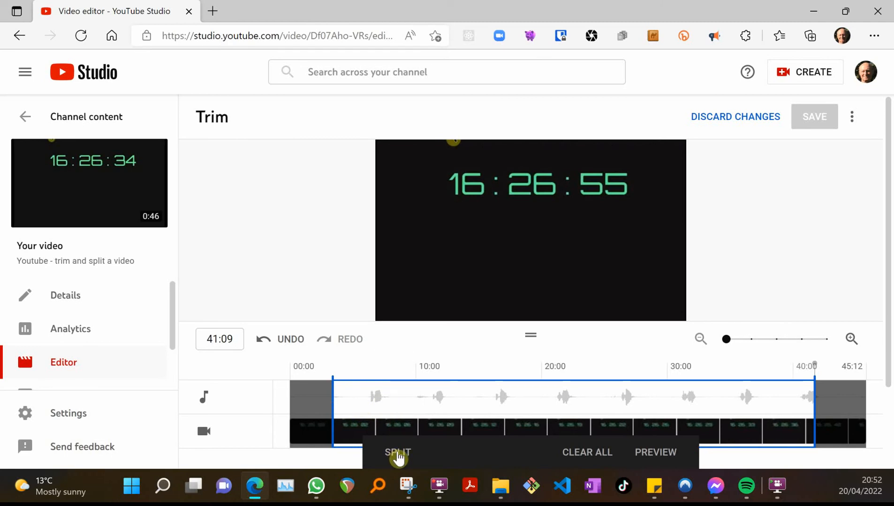
{"action": "left_click", "coordinate": [451, 373]}
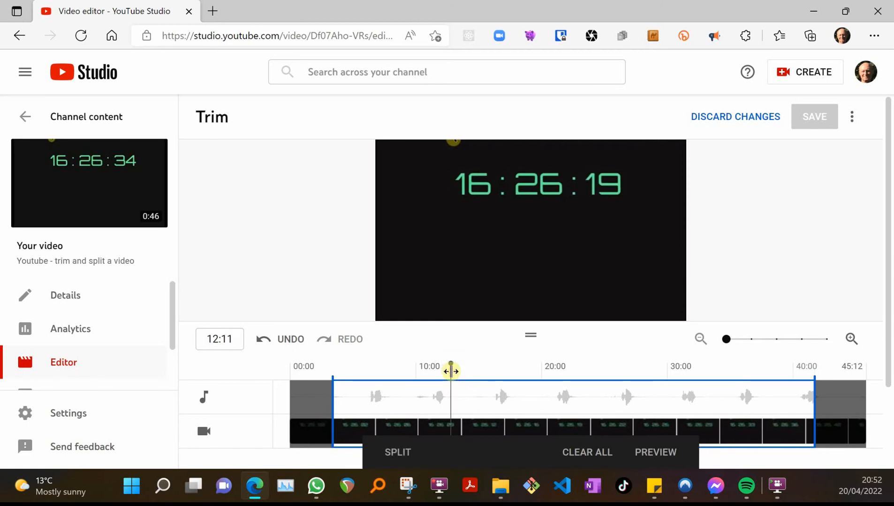
{"action": "left_click", "coordinate": [406, 452]}
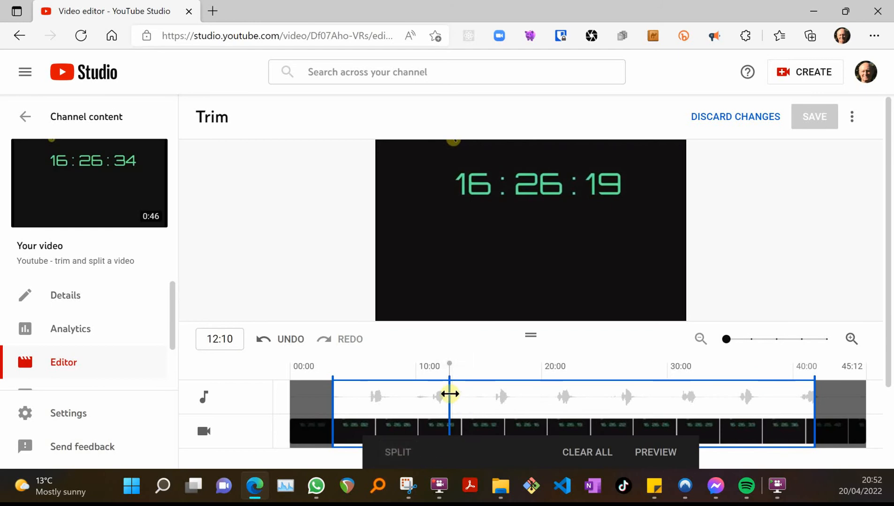
{"action": "left_click_drag", "start_coordinate": [450, 393], "coordinate": [478, 392]}
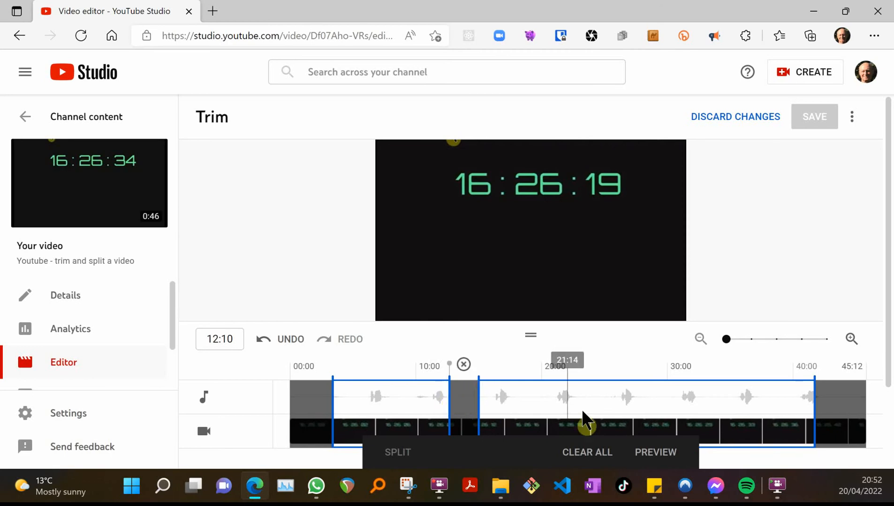
Step: Split the clip at about 22:10 and cut out the short section after that split
{"action": "left_click", "coordinate": [579, 389]}
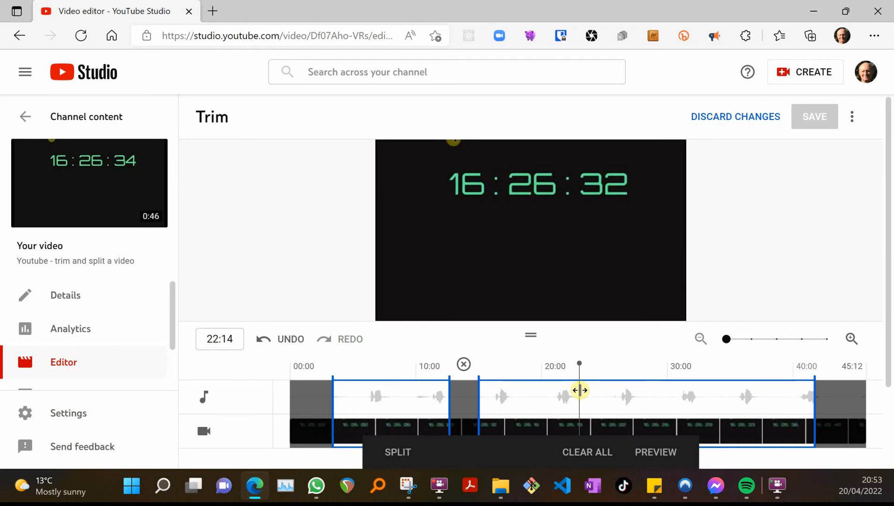
{"action": "left_click_drag", "start_coordinate": [579, 390], "coordinate": [577, 390]}
{"action": "left_click", "coordinate": [398, 453]}
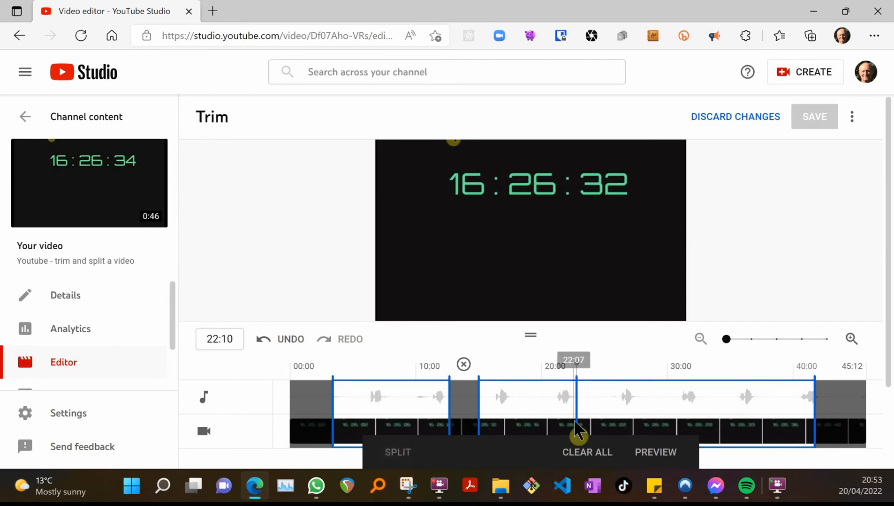
{"action": "left_click_drag", "start_coordinate": [578, 403], "coordinate": [605, 403]}
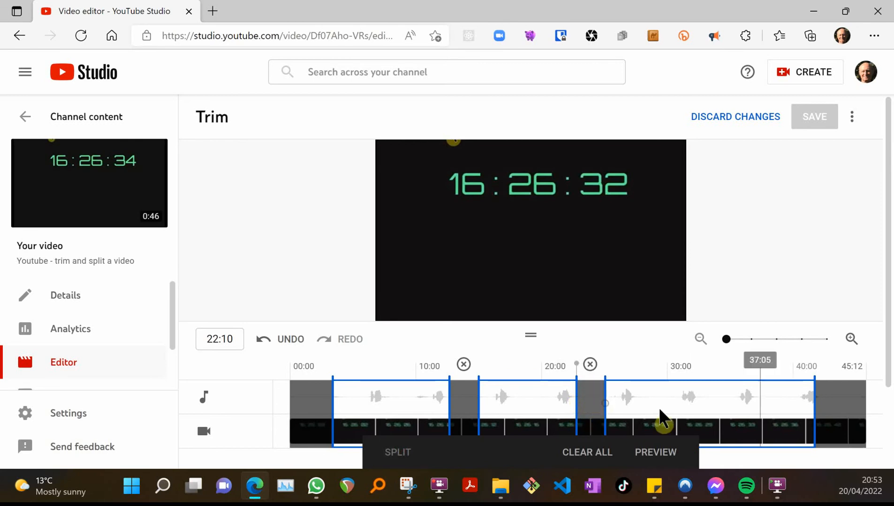
Step: Split the clip at about 35:01 and cut out the section up to about 39:00
{"action": "left_click", "coordinate": [733, 403]}
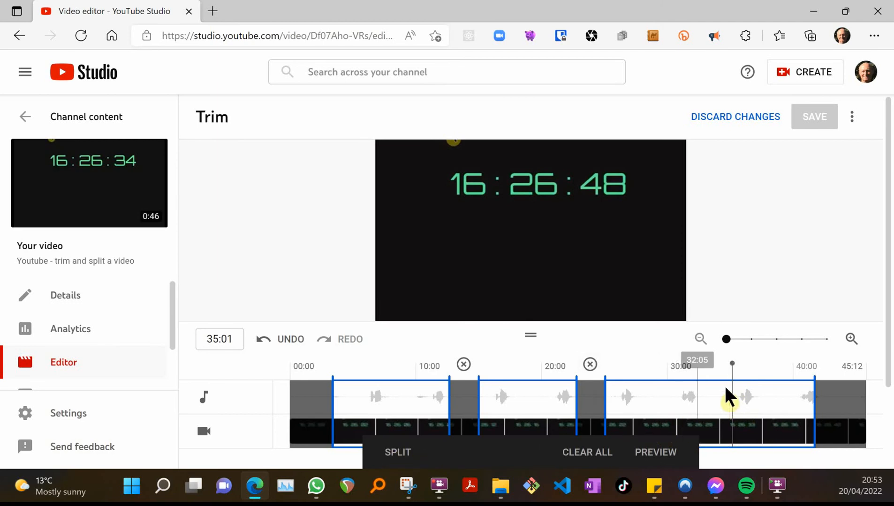
{"action": "left_click", "coordinate": [396, 452]}
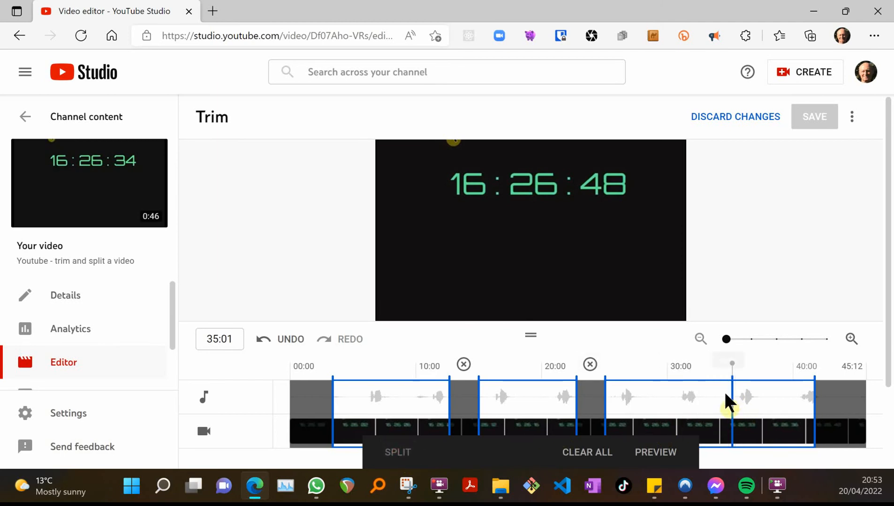
{"action": "left_click_drag", "start_coordinate": [733, 402], "coordinate": [762, 402]}
{"action": "left_click_drag", "start_coordinate": [763, 403], "coordinate": [789, 405]}
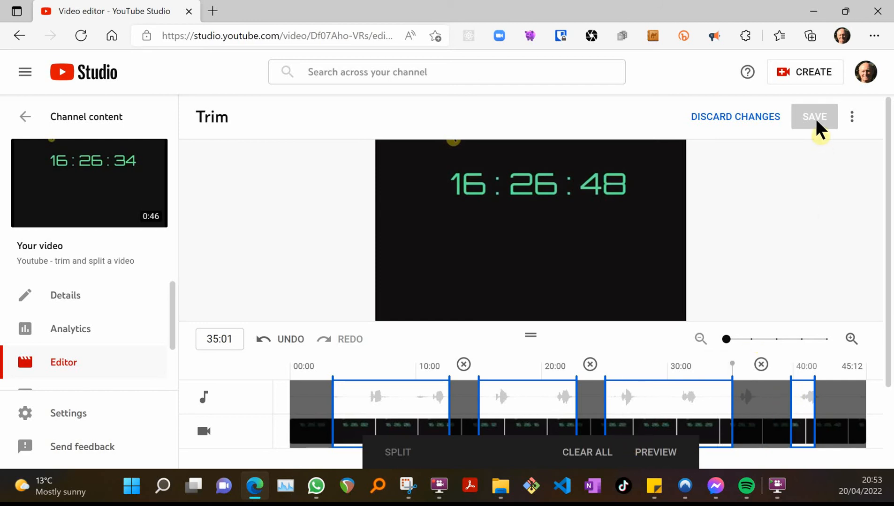
Step: Preview the split and trimmed video from the beginning
{"action": "left_click", "coordinate": [659, 457]}
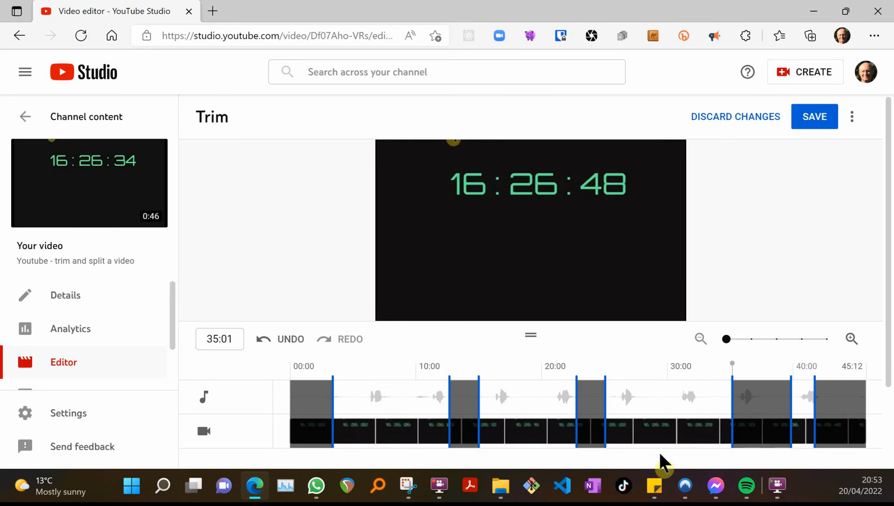
{"action": "left_click_drag", "start_coordinate": [732, 364], "coordinate": [269, 380]}
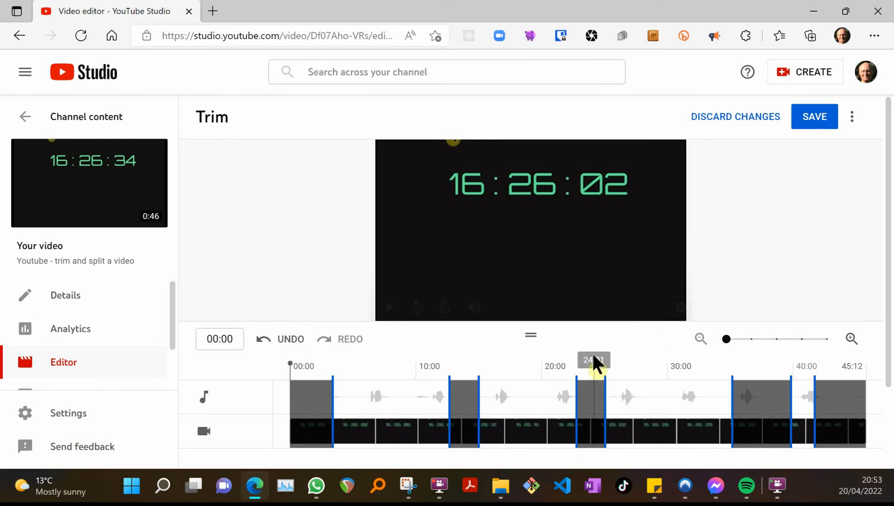
{"action": "left_click", "coordinate": [389, 312]}
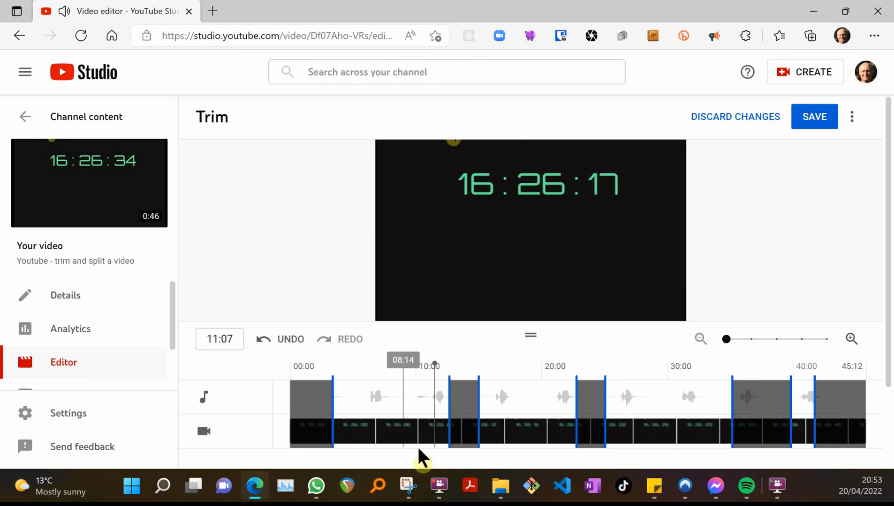
{"action": "mouse_move", "coordinate": [383, 305]}
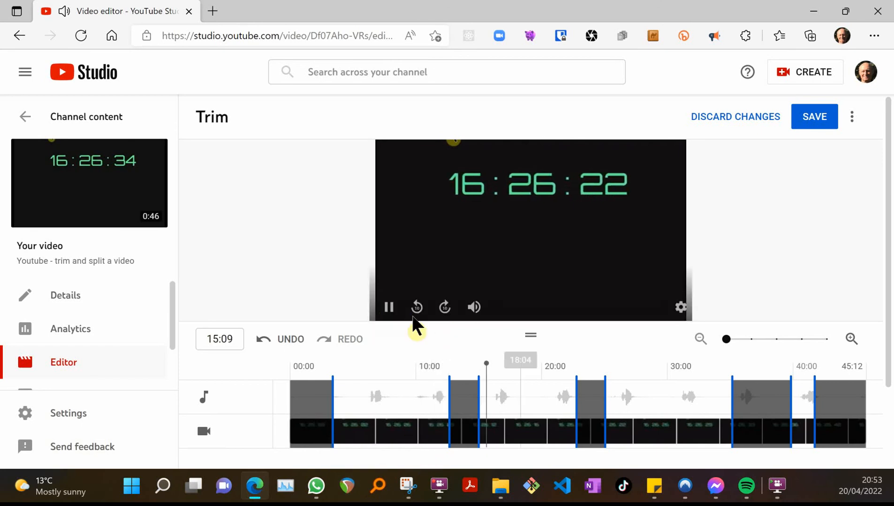
{"action": "left_click", "coordinate": [496, 357]}
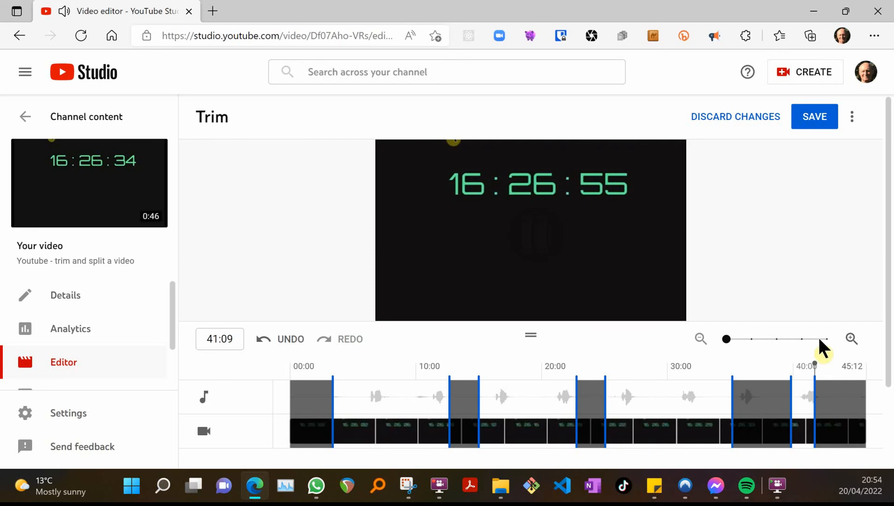
{"action": "scroll", "coordinate": [806, 311], "scroll_direction": "down", "scroll_amount": 2}
{"action": "scroll", "coordinate": [802, 286], "scroll_direction": "up", "scroll_amount": 2}
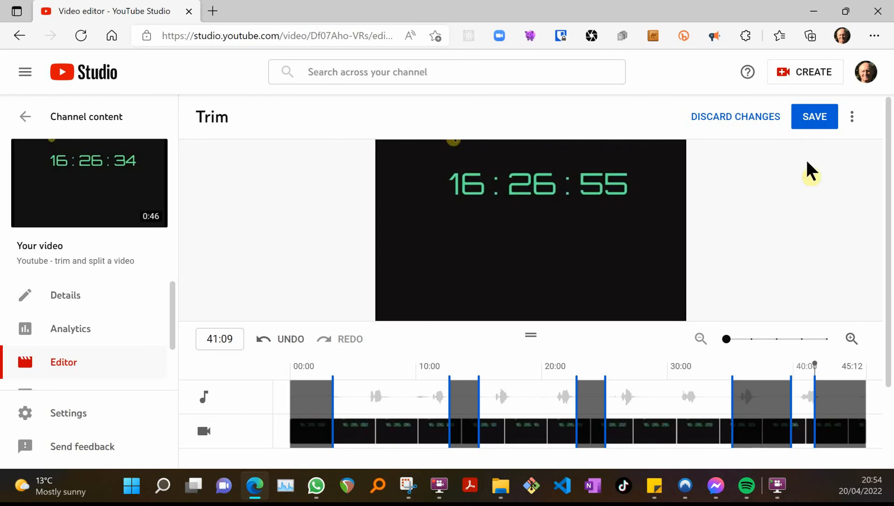
Step: Save the trim changes and confirm the save
{"action": "left_click", "coordinate": [814, 120]}
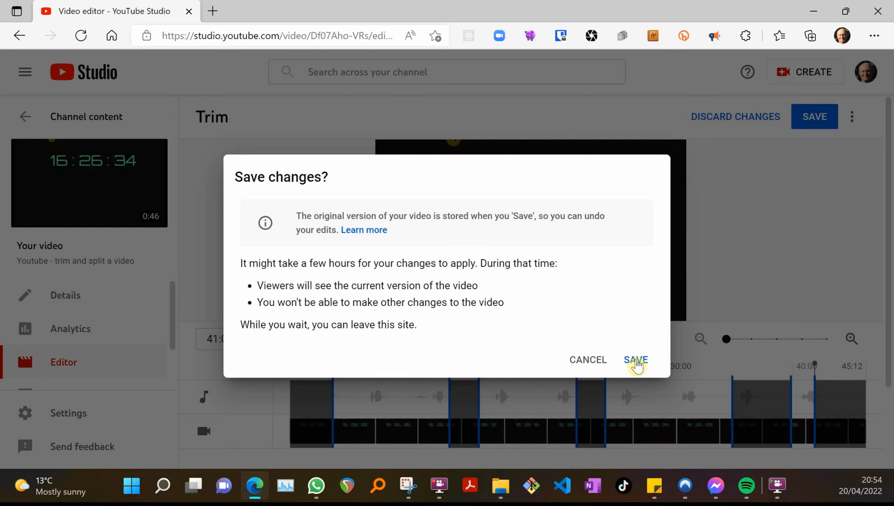
{"action": "left_click", "coordinate": [636, 360]}
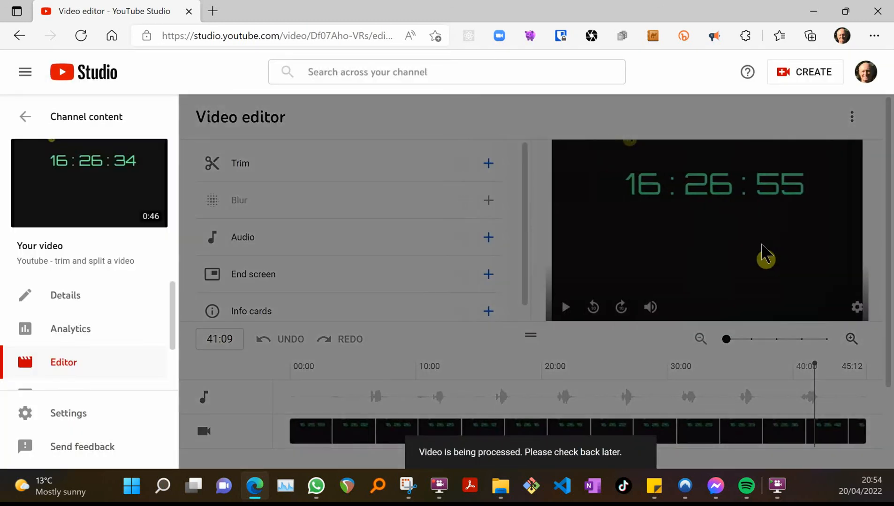